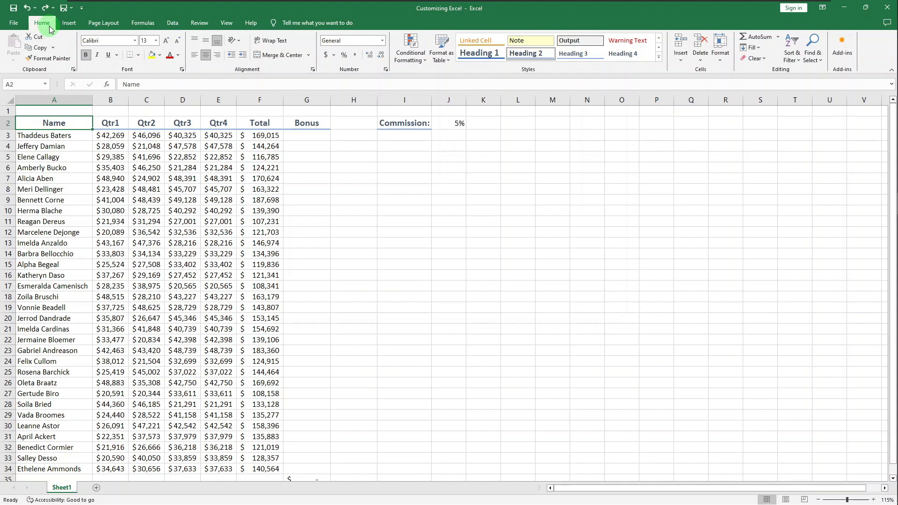
- Collapse the ribbon to tabs only, peek at Page Layout, then pin the full ribbon open again
double_click(42, 23)
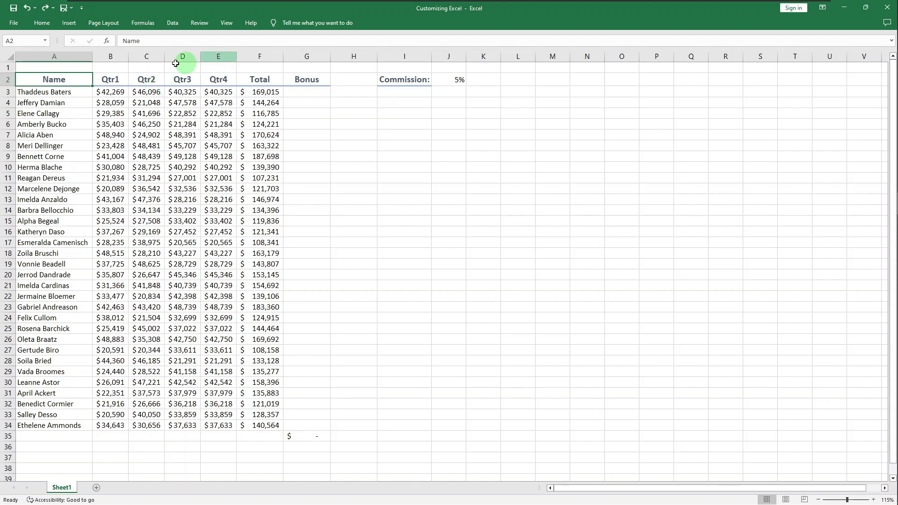
click(114, 25)
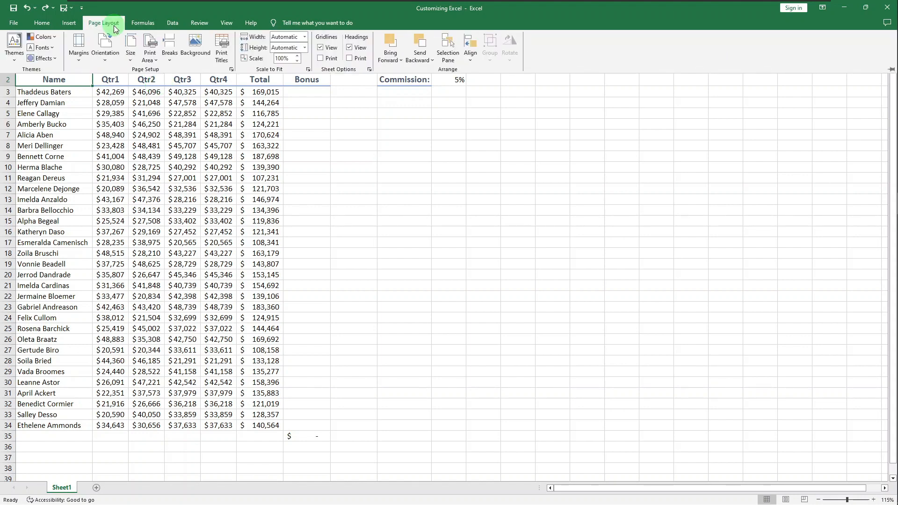
click(638, 117)
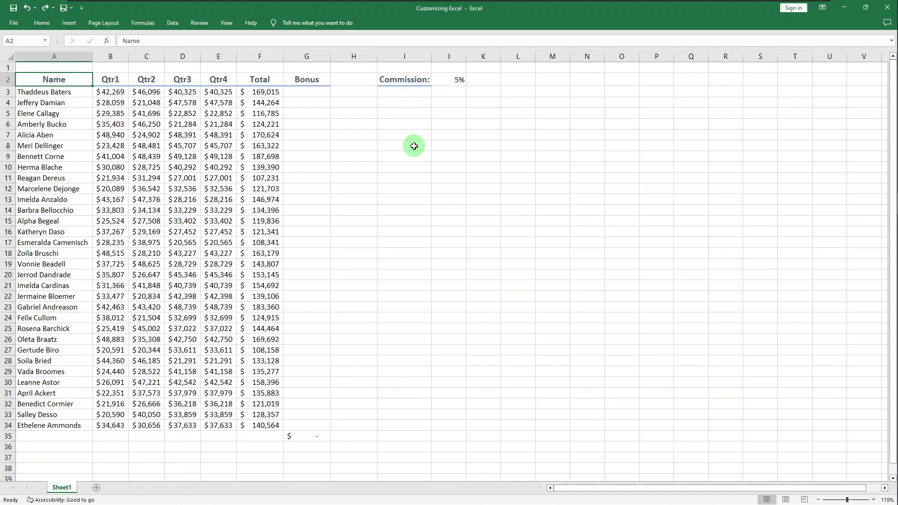
double_click(48, 24)
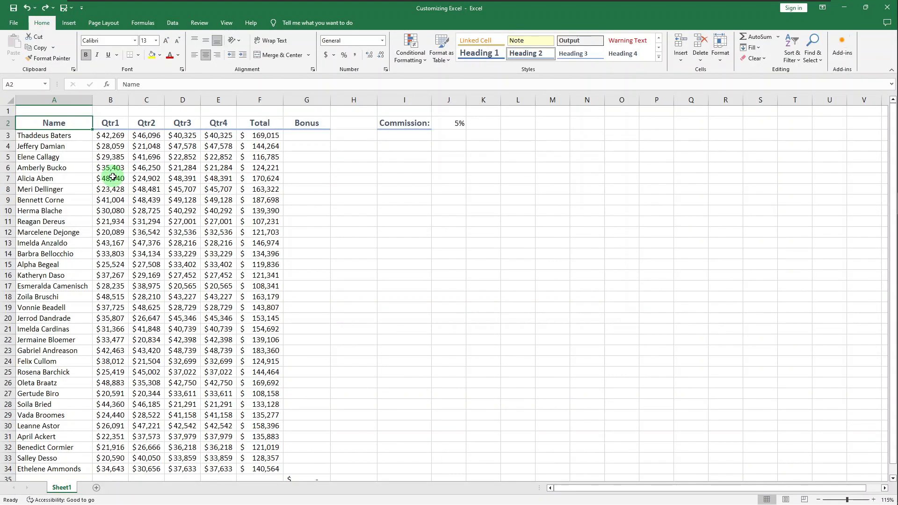
- Collapse the ribbon with Ctrl+F1, then switch the ribbon display to Auto-hide Ribbon
key(ctrl+F1)
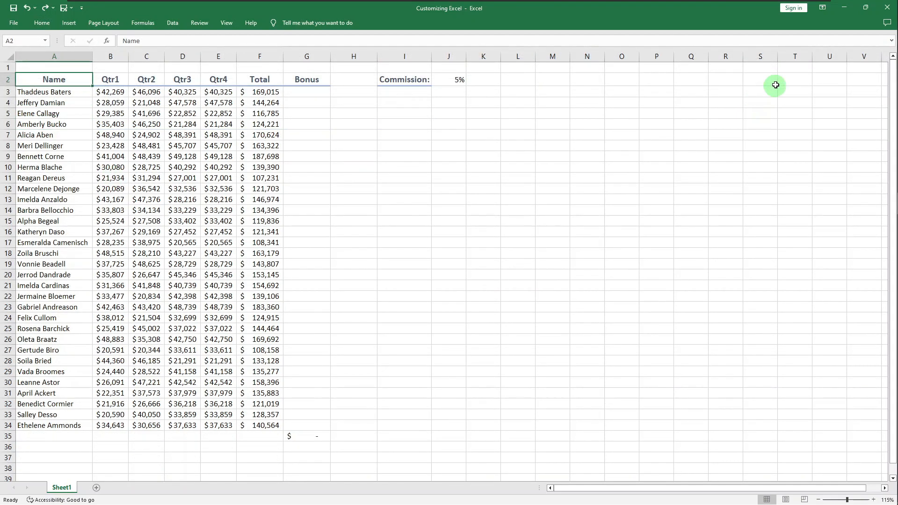
click(824, 9)
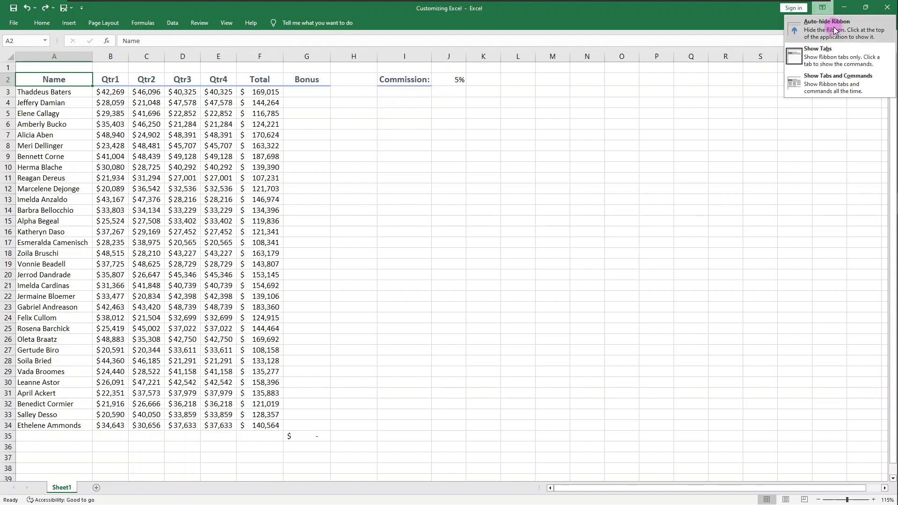
click(833, 27)
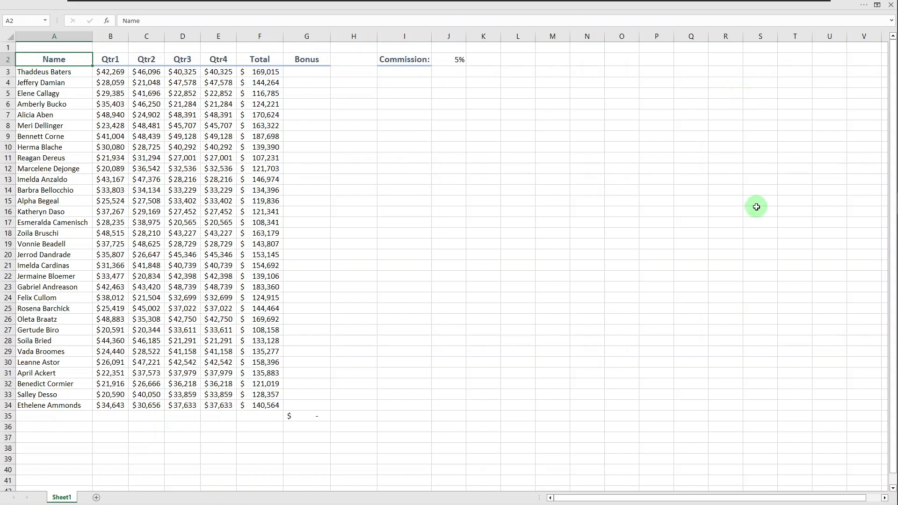
- Temporarily reveal the ribbon to view Review commands, then set the display to Show Tabs and Commands
click(864, 5)
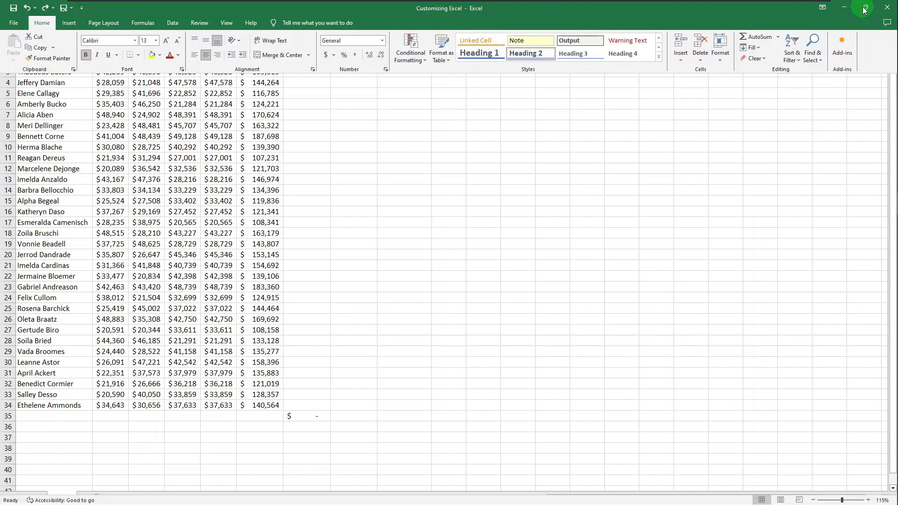
click(210, 27)
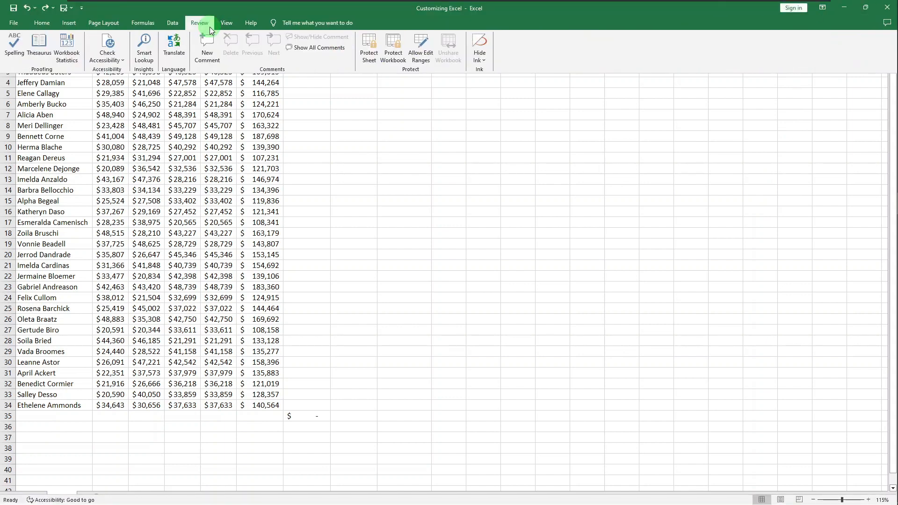
click(290, 164)
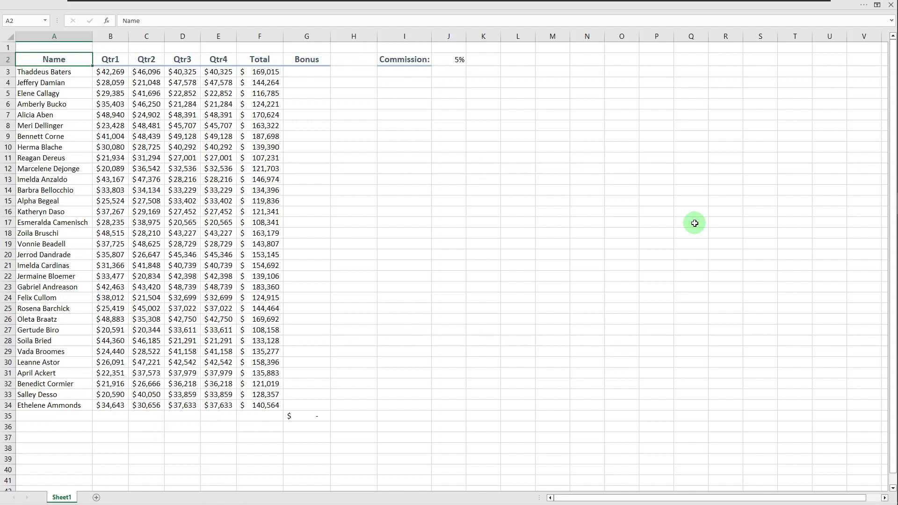
click(881, 8)
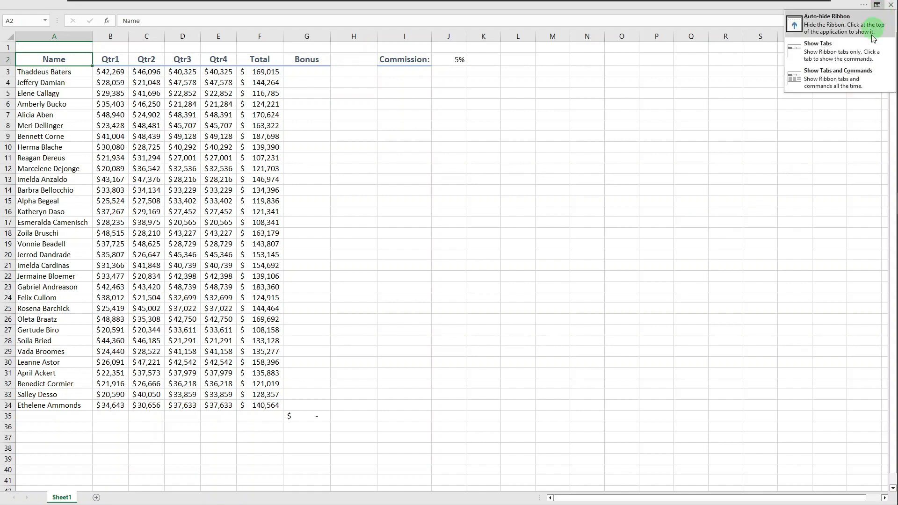
click(857, 89)
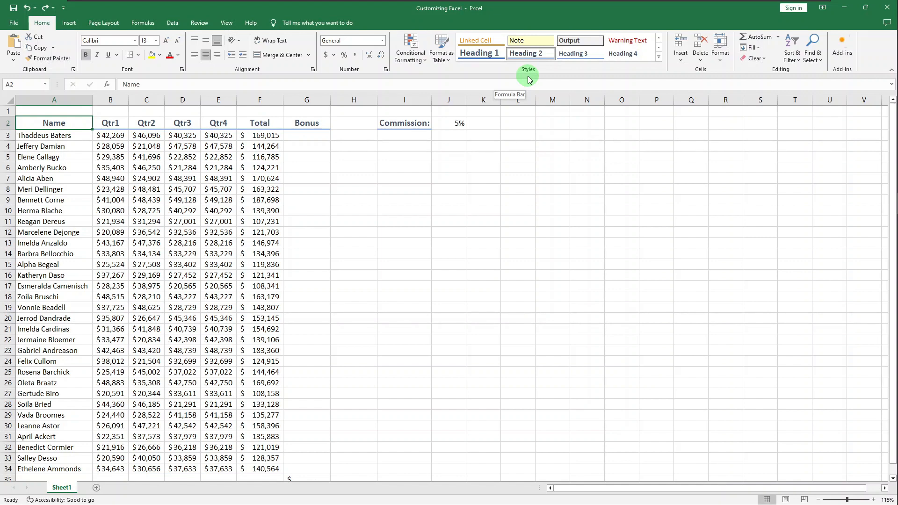
- Open Excel Options on Customize the Ribbon and expand the Choose commands from list
right_click(470, 66)
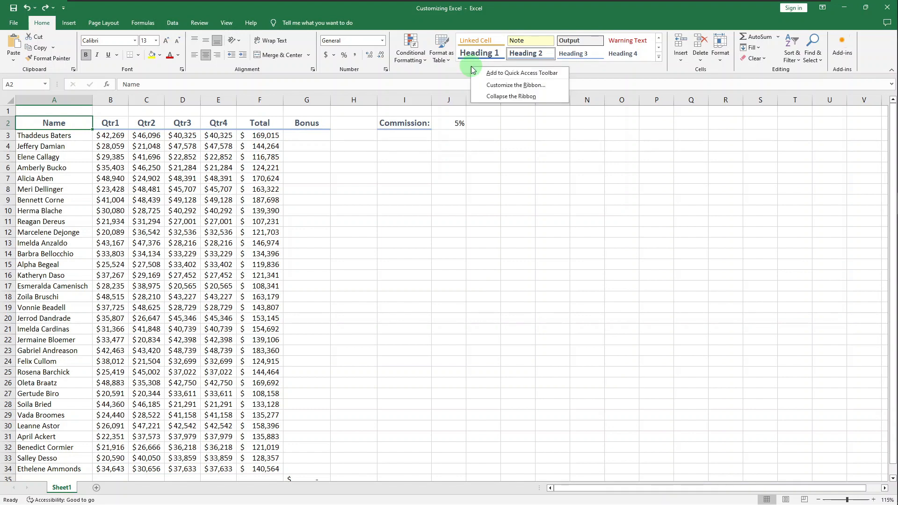
click(494, 86)
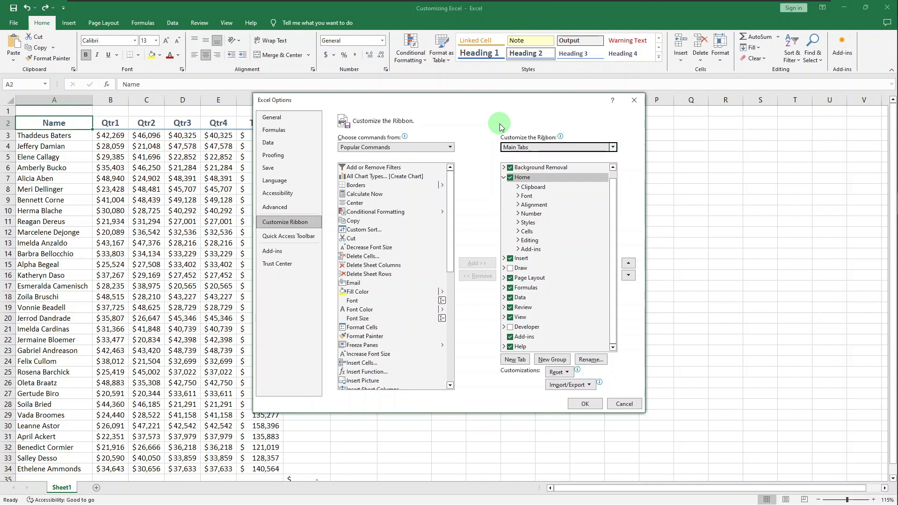
click(450, 149)
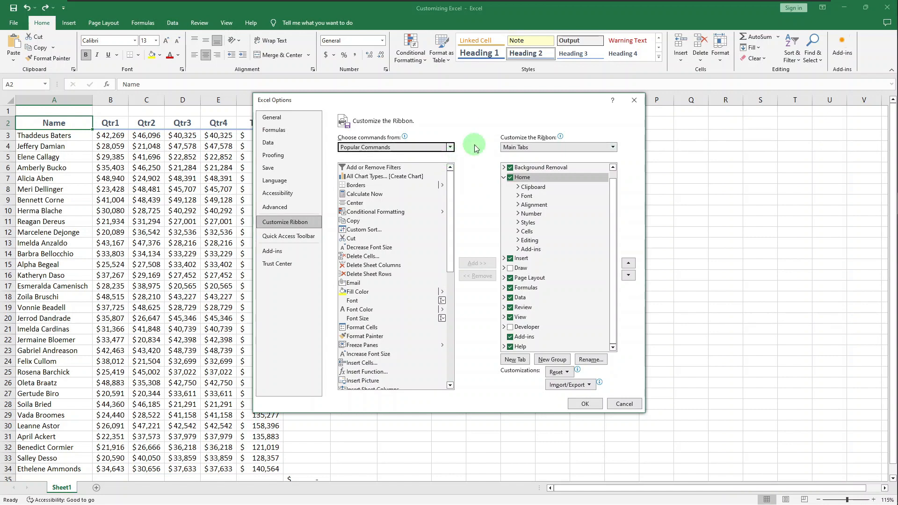
click(449, 147)
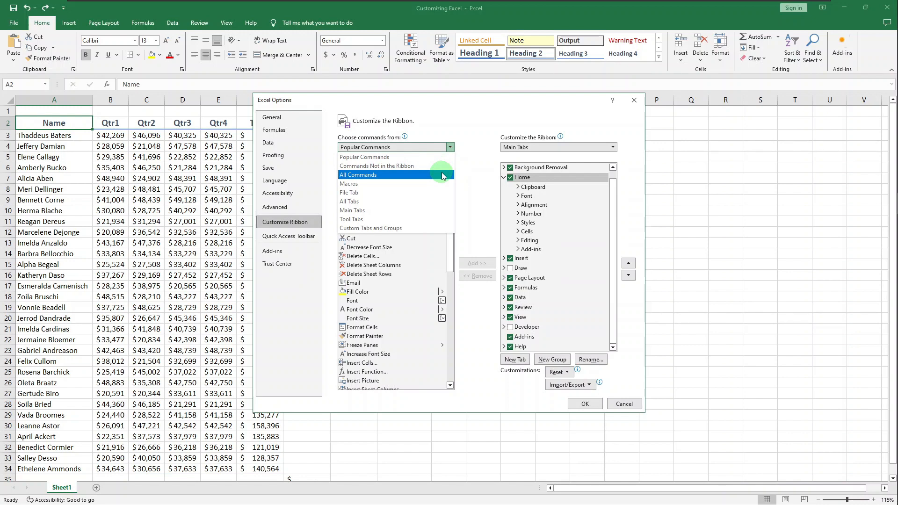
- List Main Tabs commands, select Formulas > Defined Names > Create Names from Selection, and target Home's Add-ins group
click(442, 212)
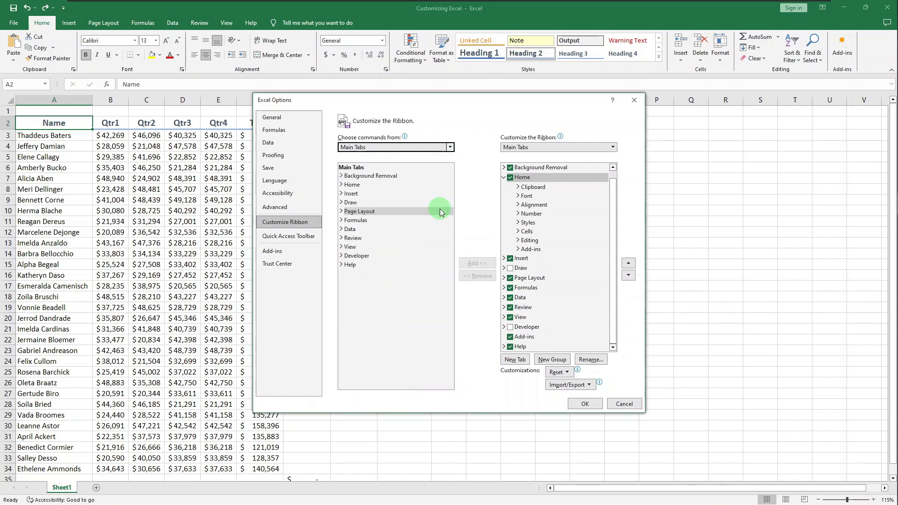
click(342, 221)
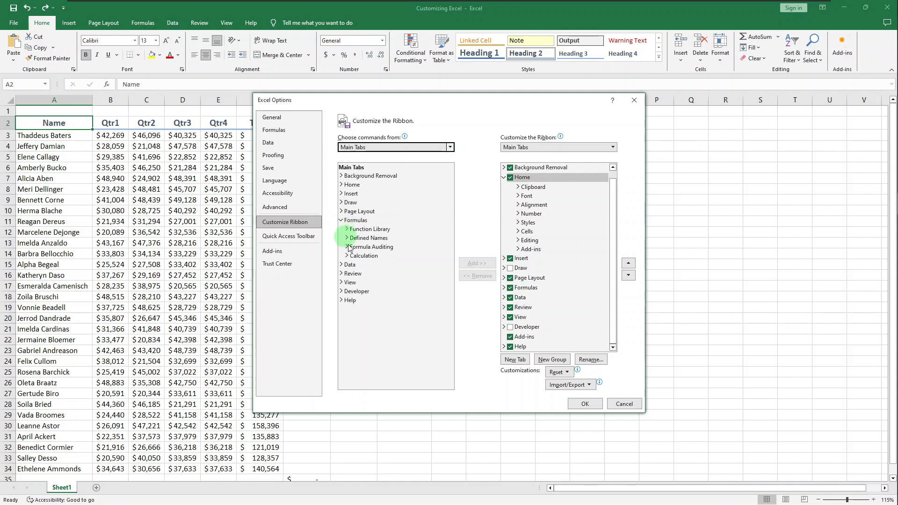
click(347, 239)
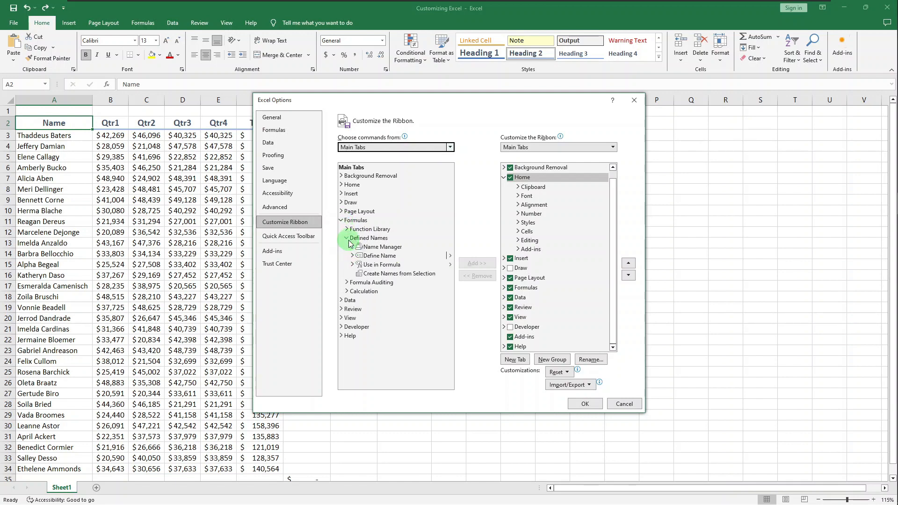
click(389, 274)
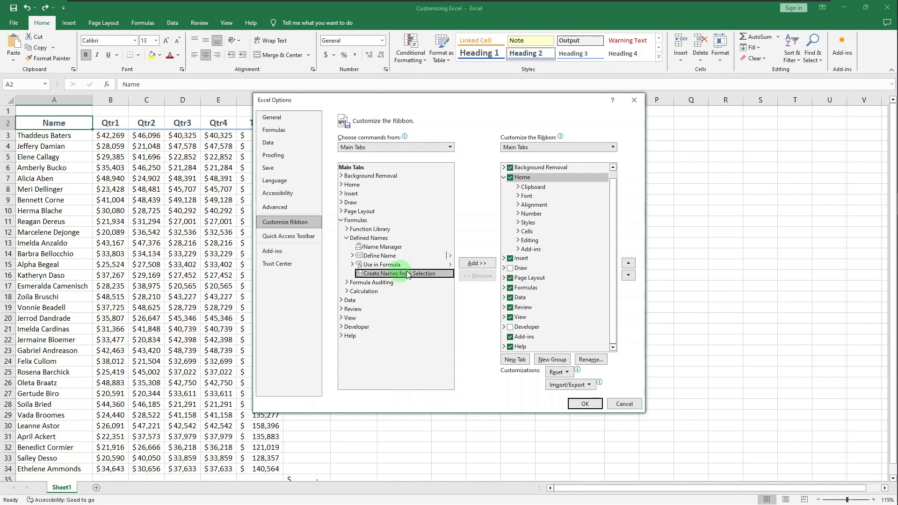
click(531, 249)
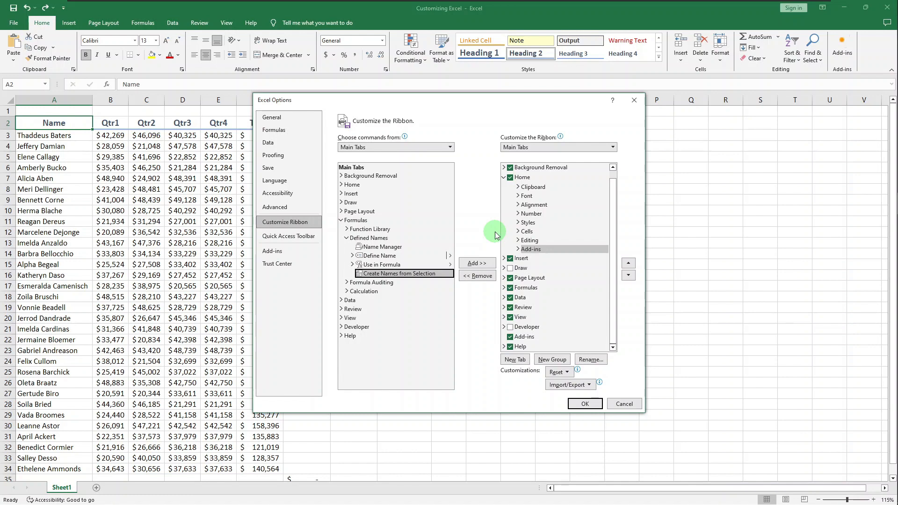
- Create a new group on the Home tab after Add-ins and rename it 'Custom'
click(553, 360)
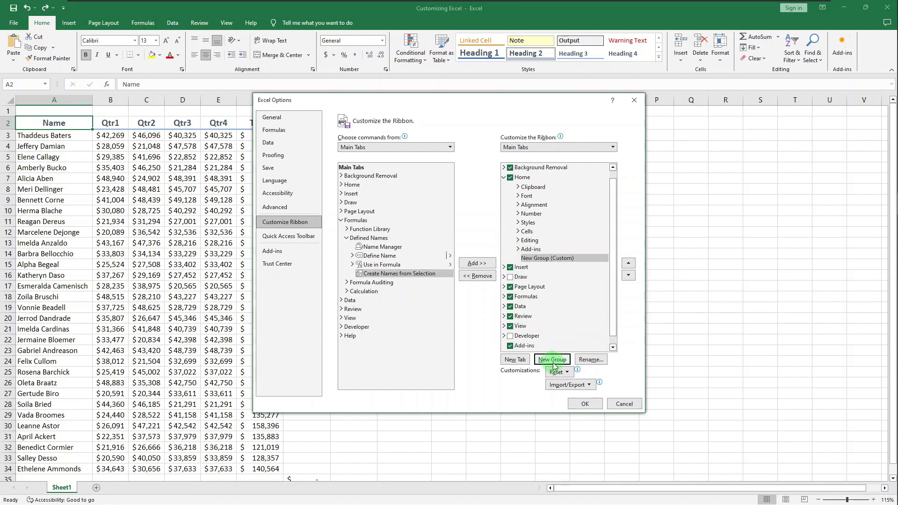
click(586, 364)
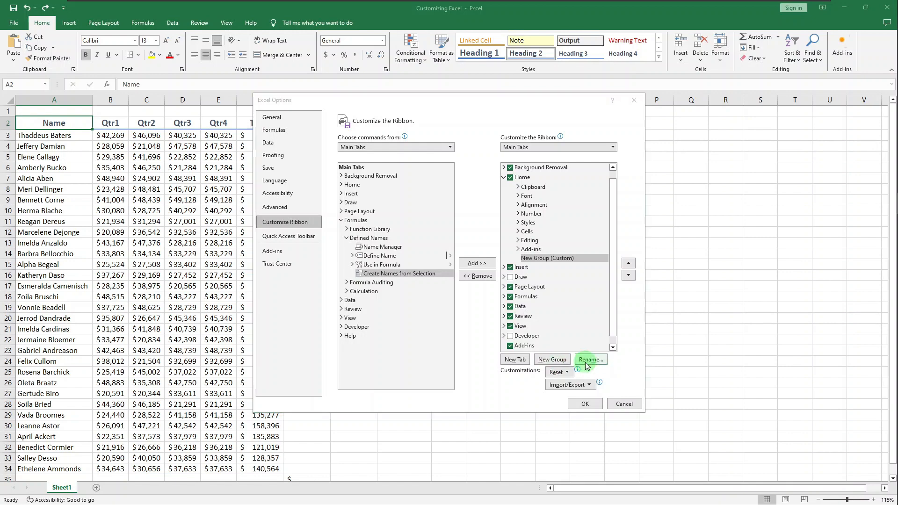
text(C)
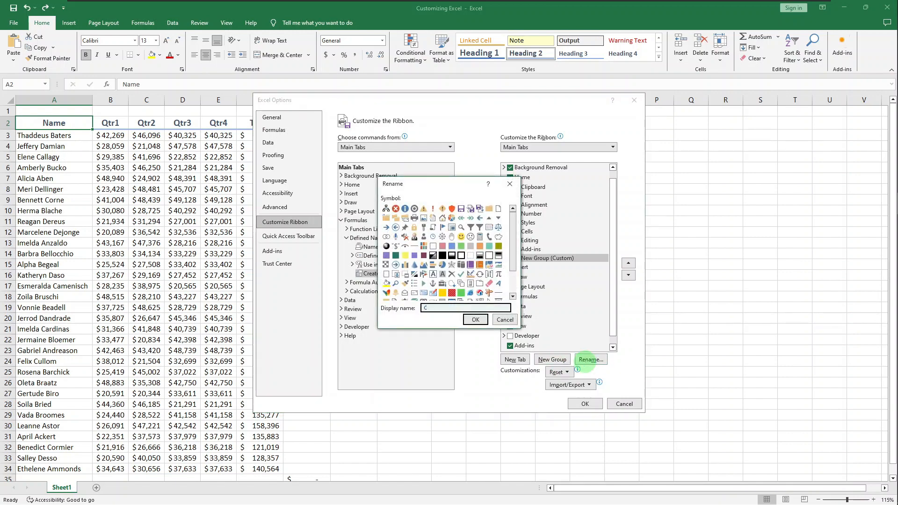
text(ustom)
click(475, 320)
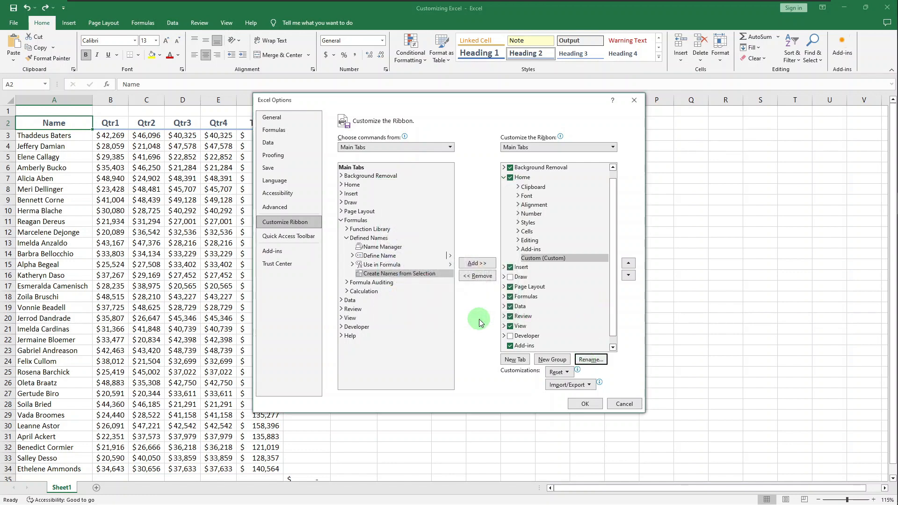
- Add Create Names from Selection, then View > Window's Split Window and Switch Windows, to the Custom group
click(477, 264)
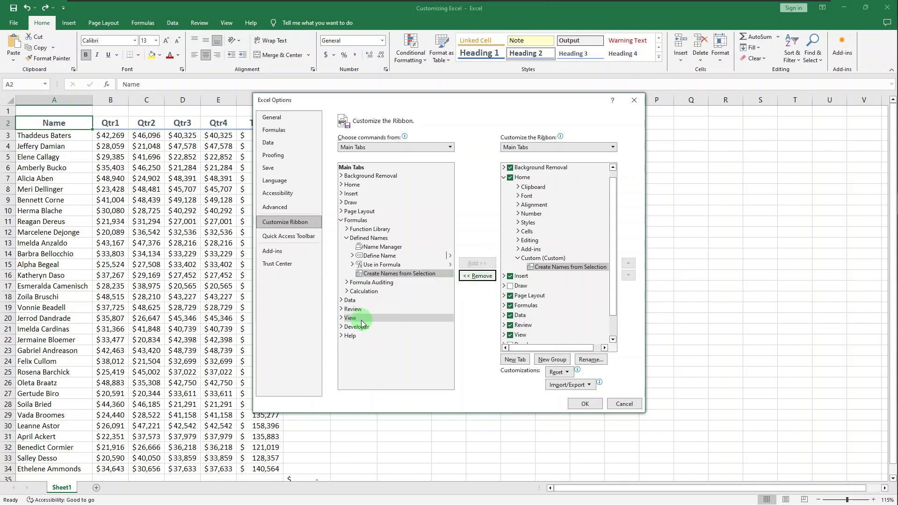
click(340, 318)
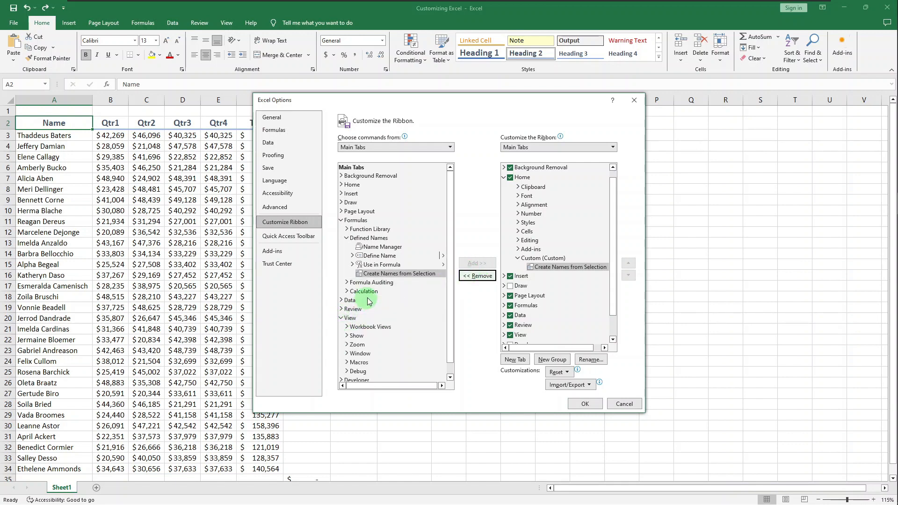
scroll(369, 302, down, 1)
double_click(355, 342)
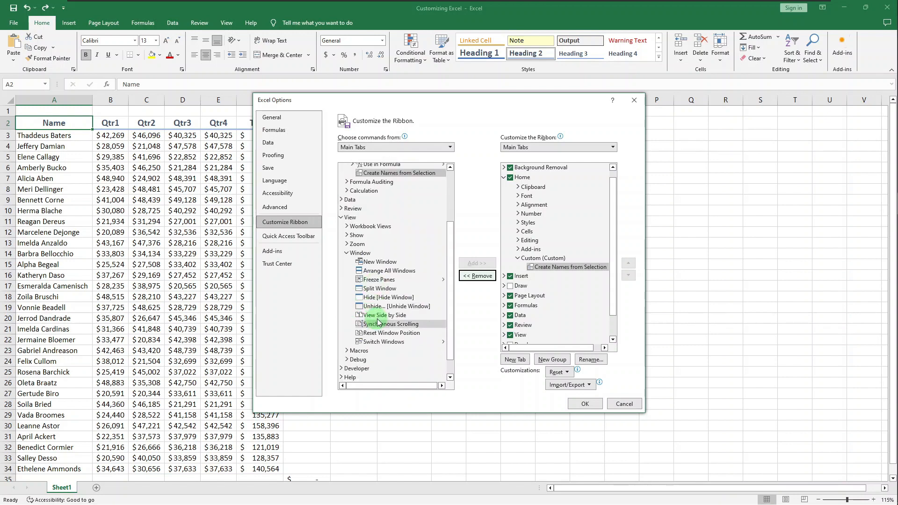
click(380, 289)
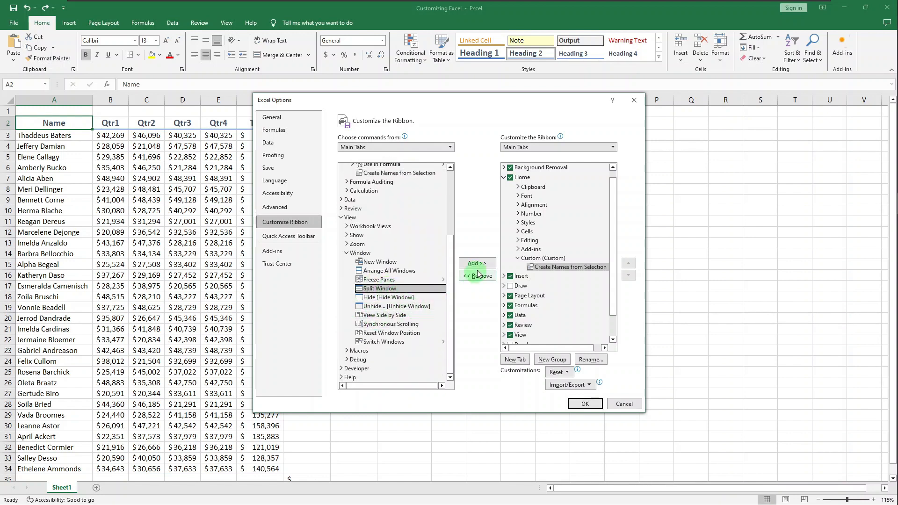
click(428, 292)
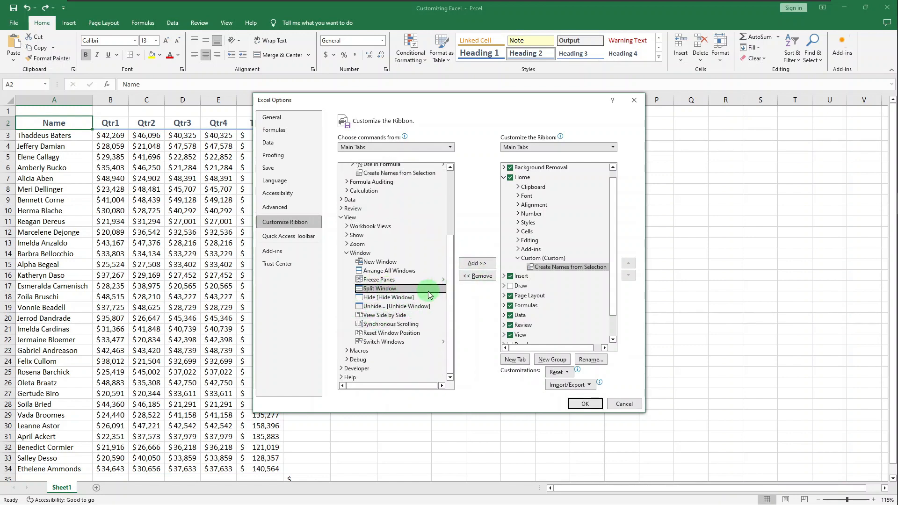
click(476, 262)
click(393, 342)
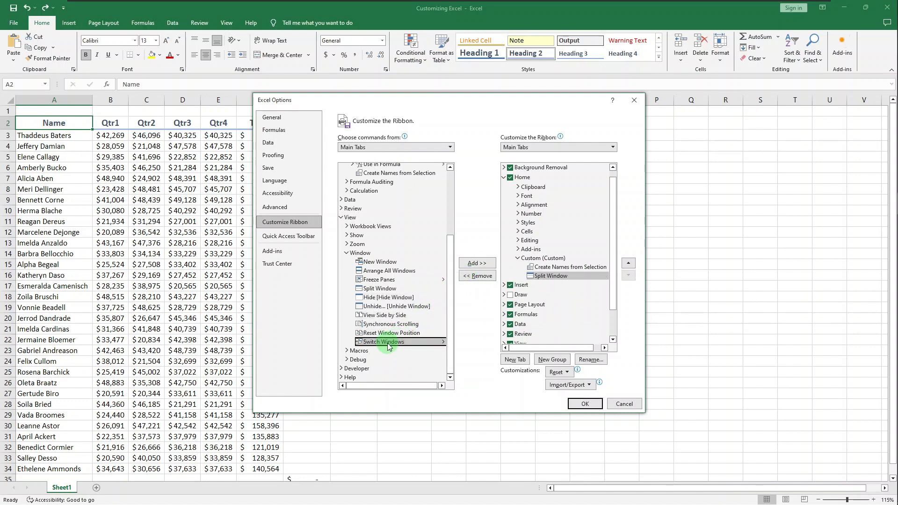
click(478, 263)
click(594, 257)
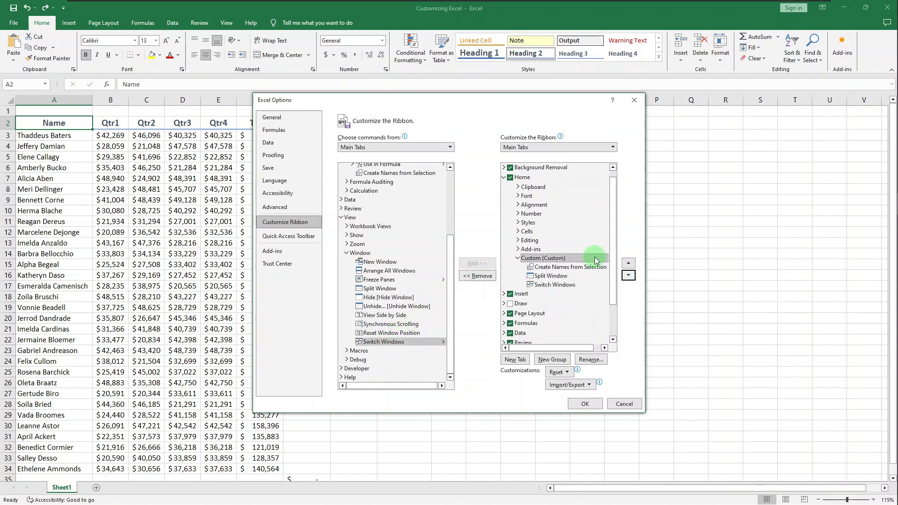
- Move the Custom group up three places, back down below Add-ins, and apply the changes with OK
click(594, 257)
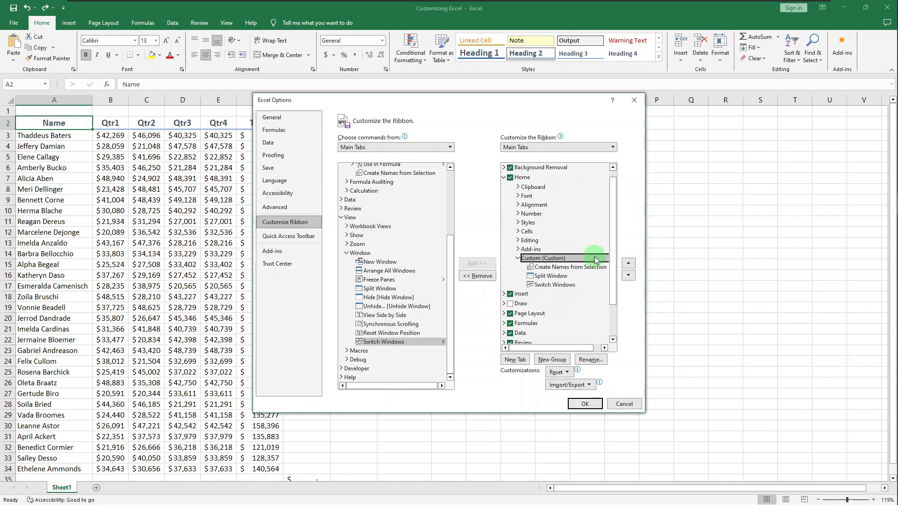
click(628, 264)
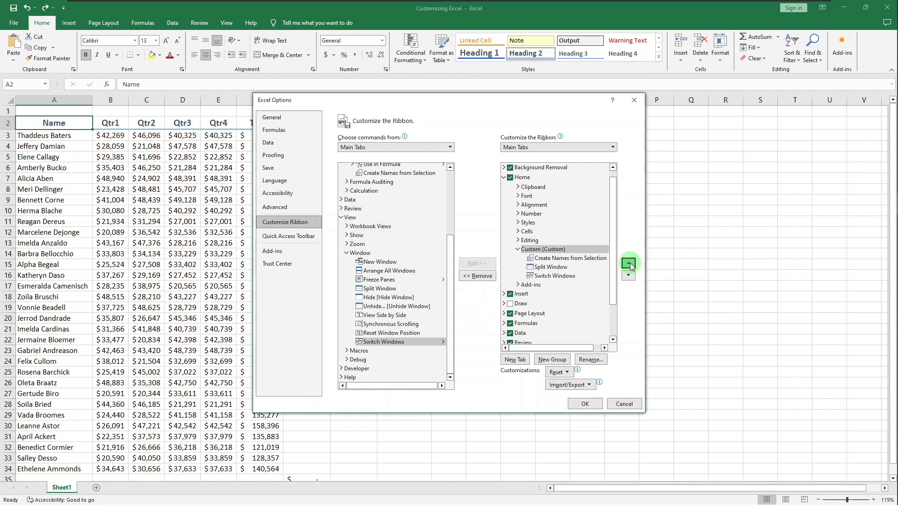
click(628, 264)
click(628, 264)
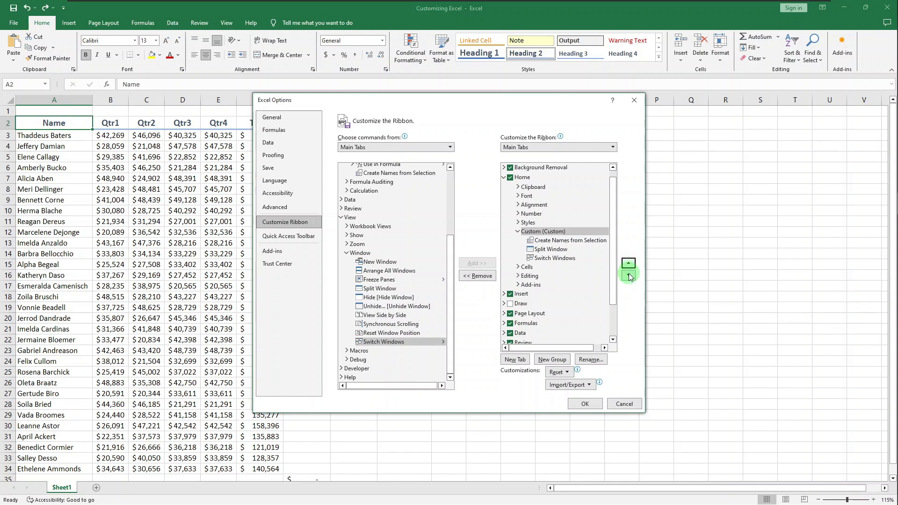
click(628, 275)
click(628, 275)
click(629, 276)
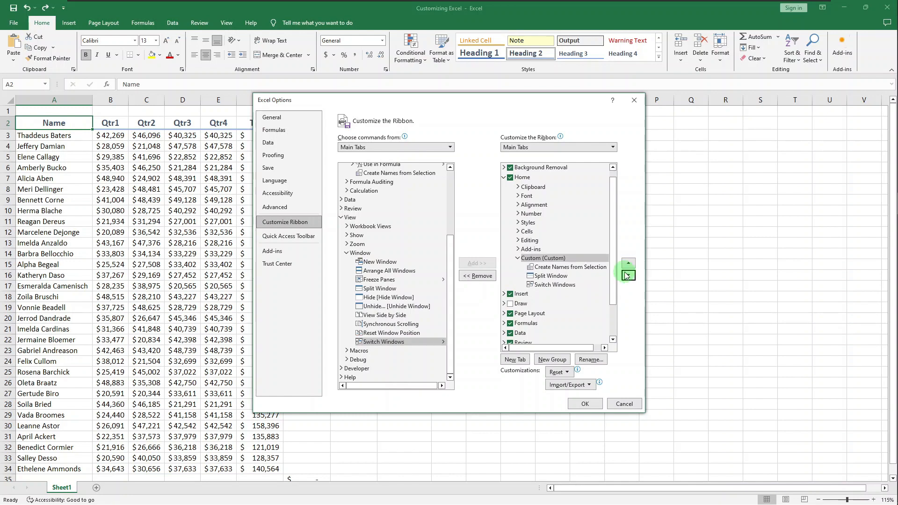
click(576, 405)
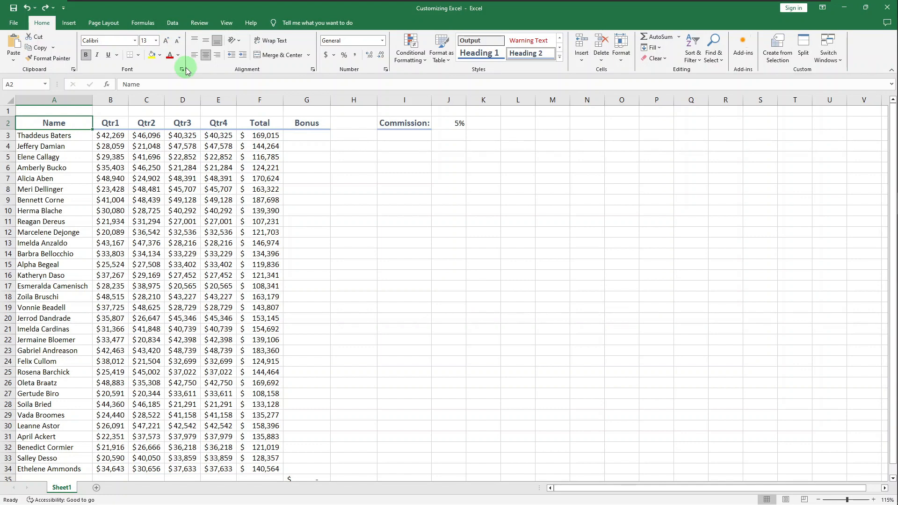
- Add the View tab's New Window command to the Quick Access Toolbar
click(226, 23)
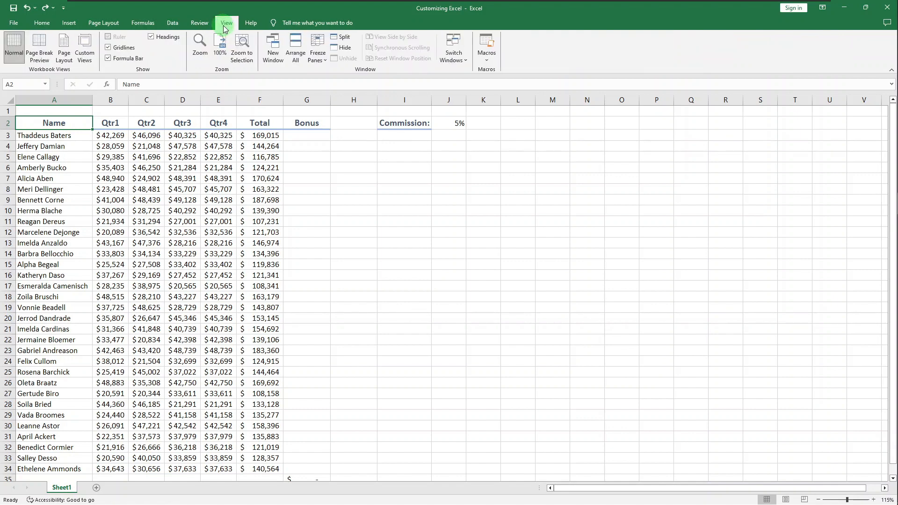
right_click(276, 57)
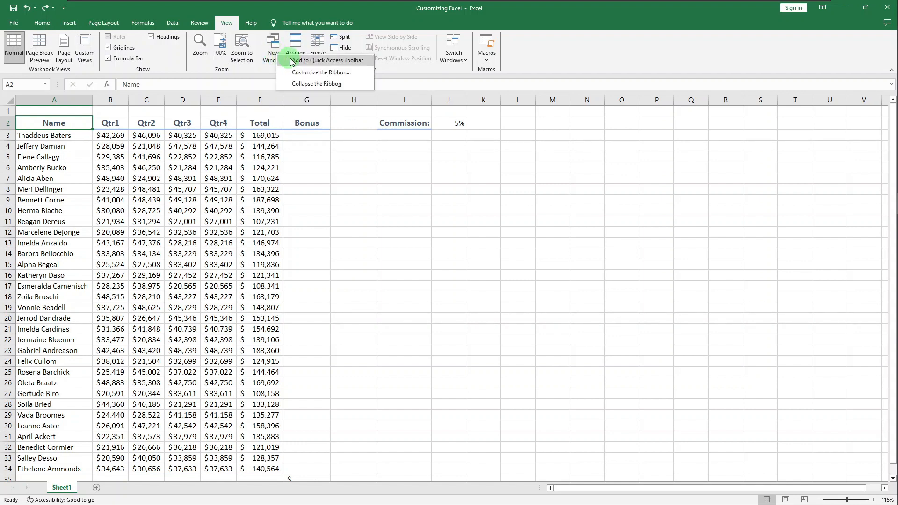
click(354, 58)
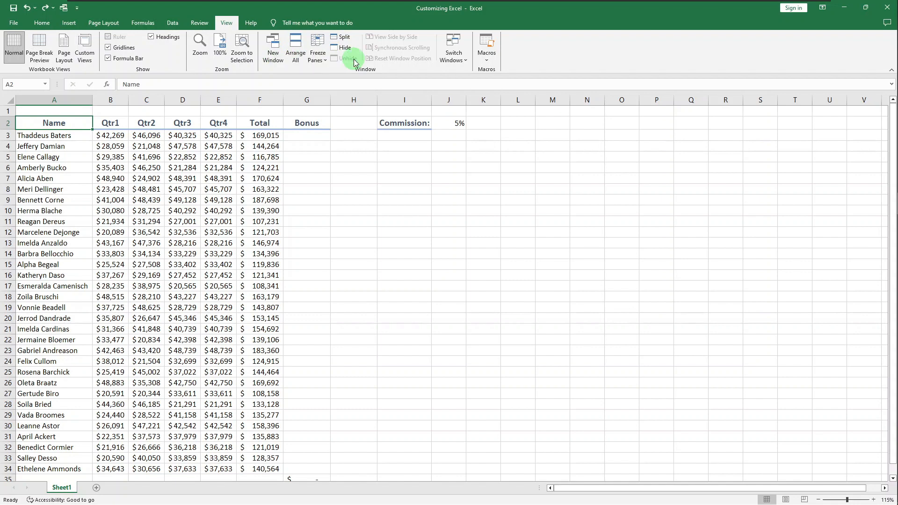
click(78, 12)
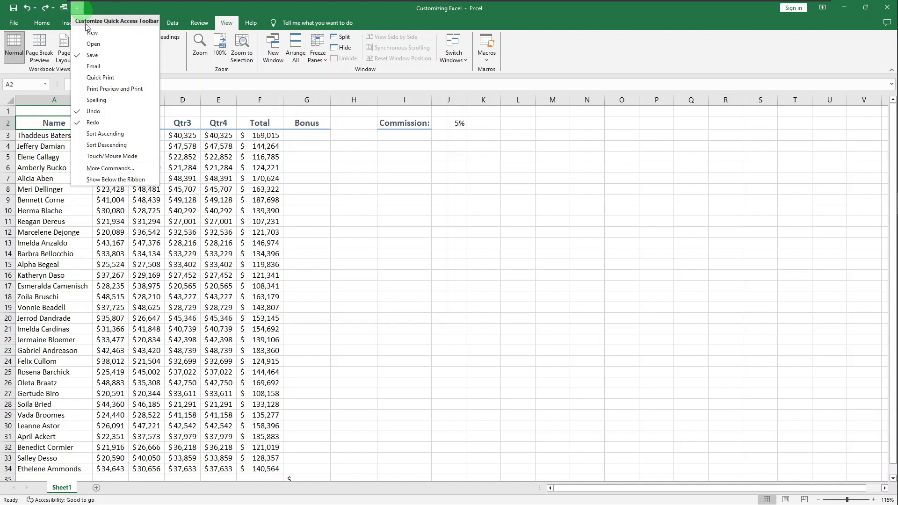
- Add Keep Text Only from Commands Not in the Ribbon to the Quick Access Toolbar
click(121, 169)
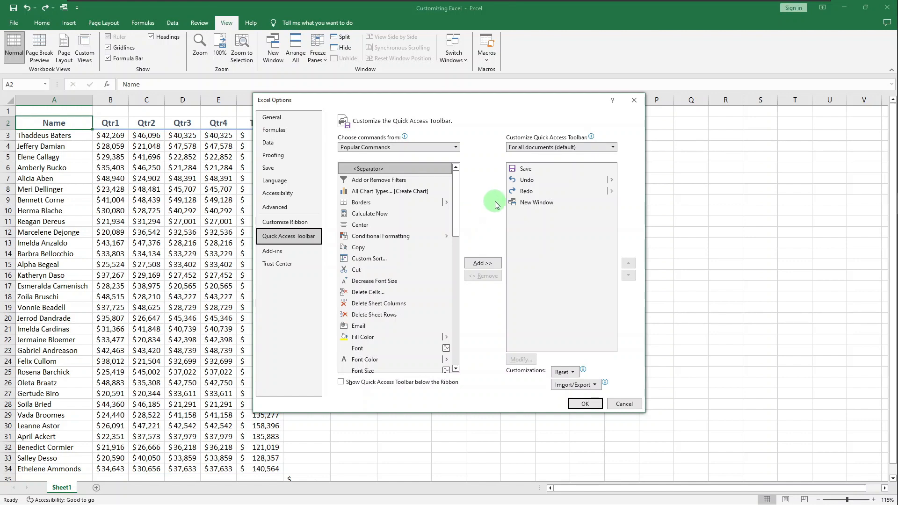
click(456, 149)
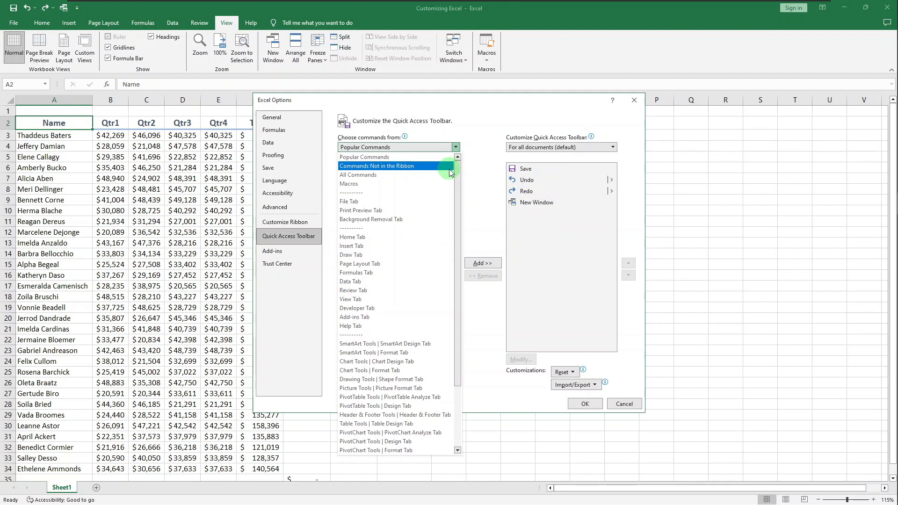
click(450, 169)
drag(455, 181, 460, 258)
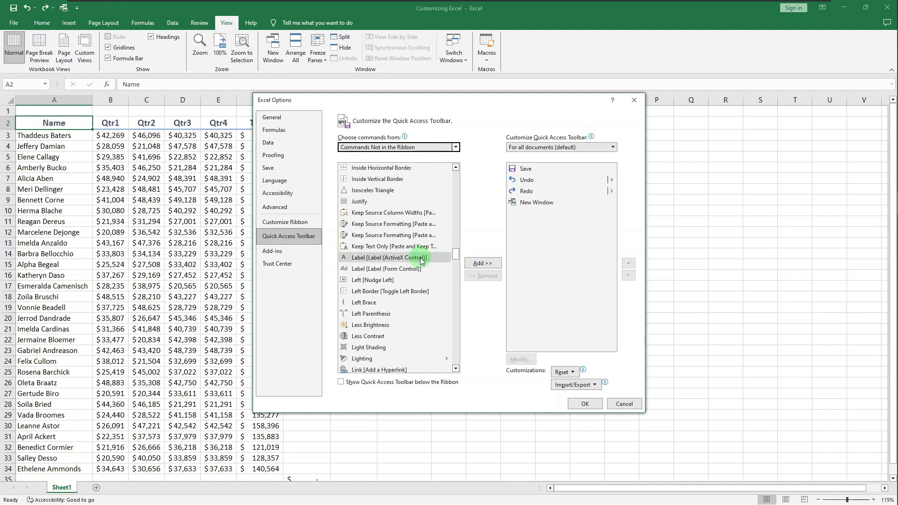
click(398, 246)
click(486, 264)
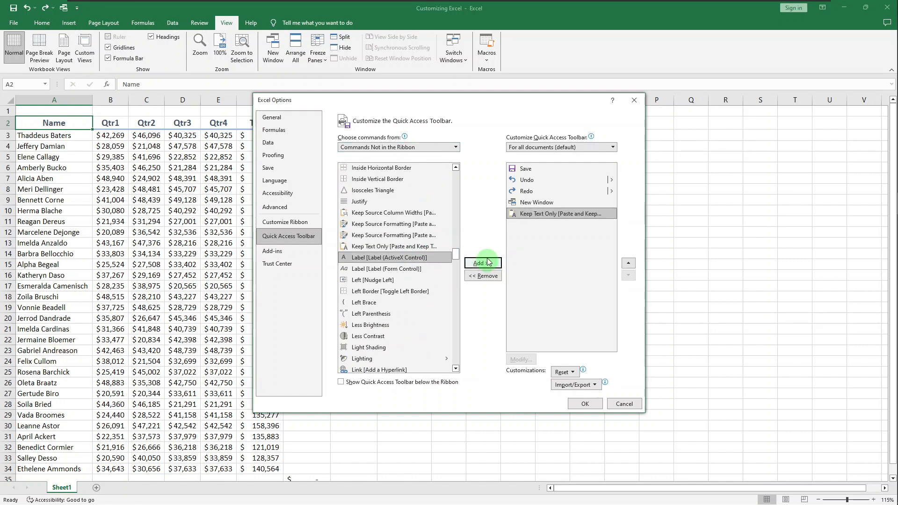
- Add Close File from All Commands to the toolbar and confirm with OK
click(434, 147)
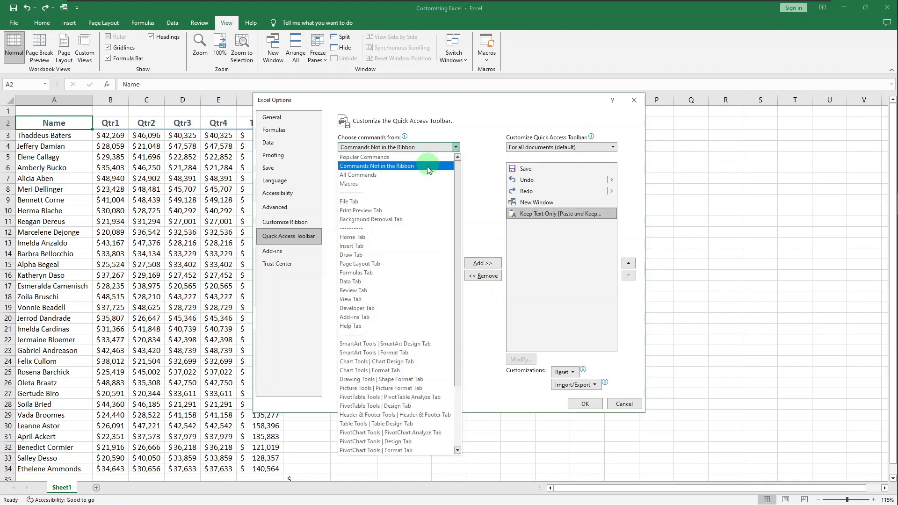
click(424, 175)
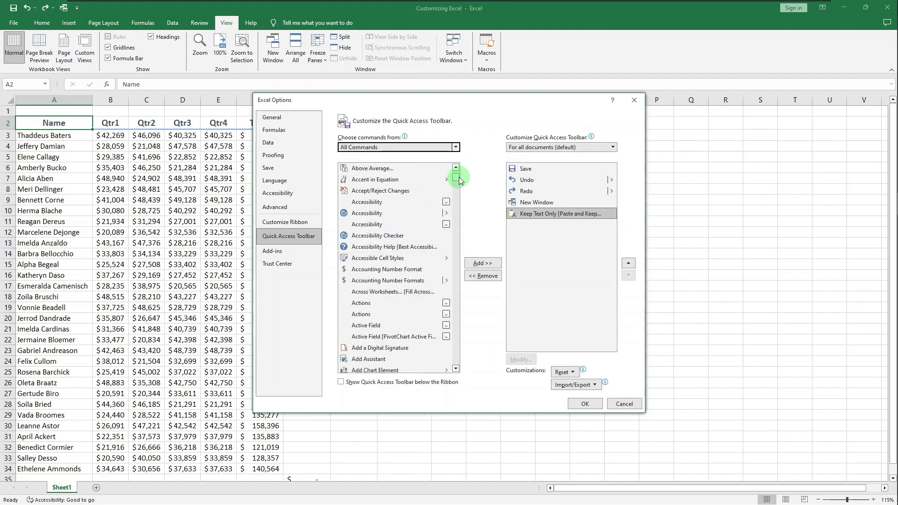
drag(460, 180, 453, 204)
click(370, 305)
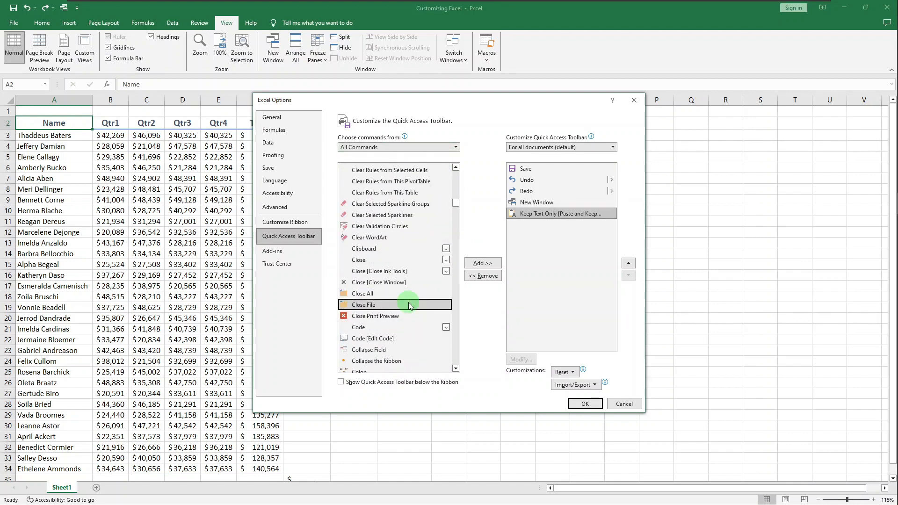
click(471, 267)
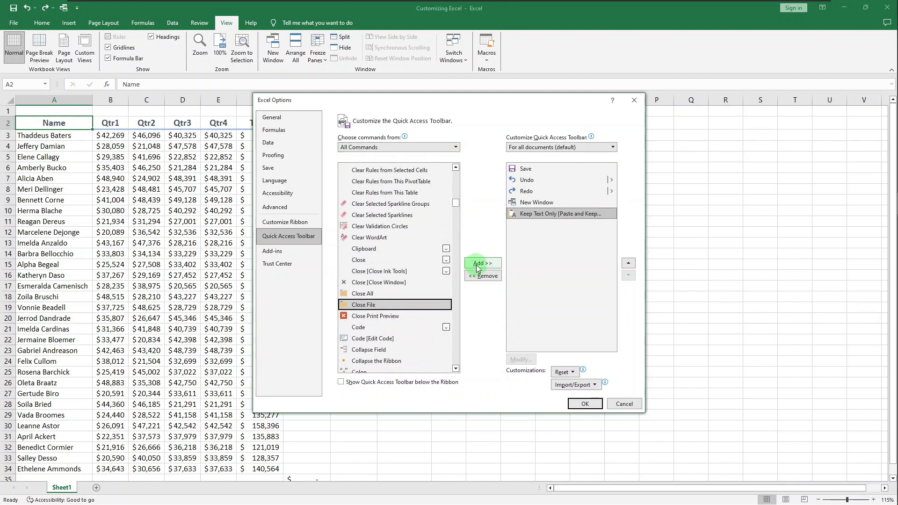
click(580, 404)
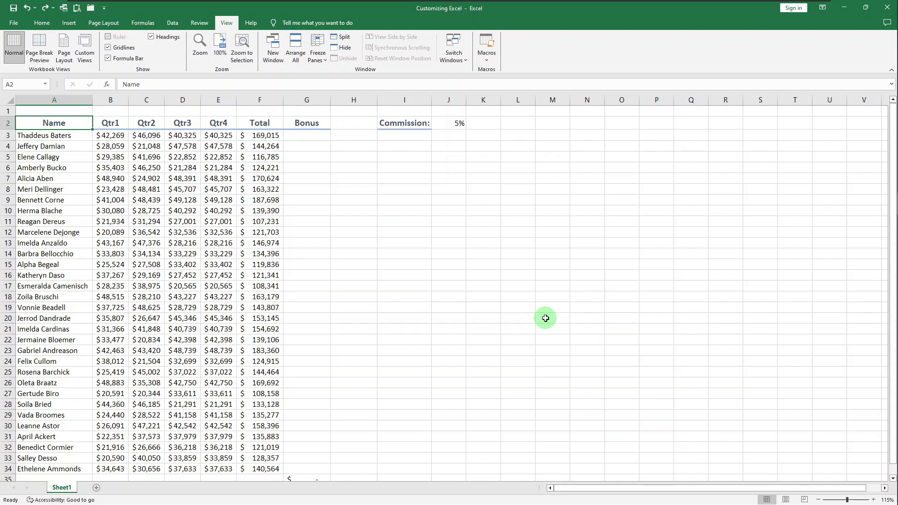
- Export all customizations from Customize the Ribbon as the file 'Excel Customizations 02'
right_click(575, 61)
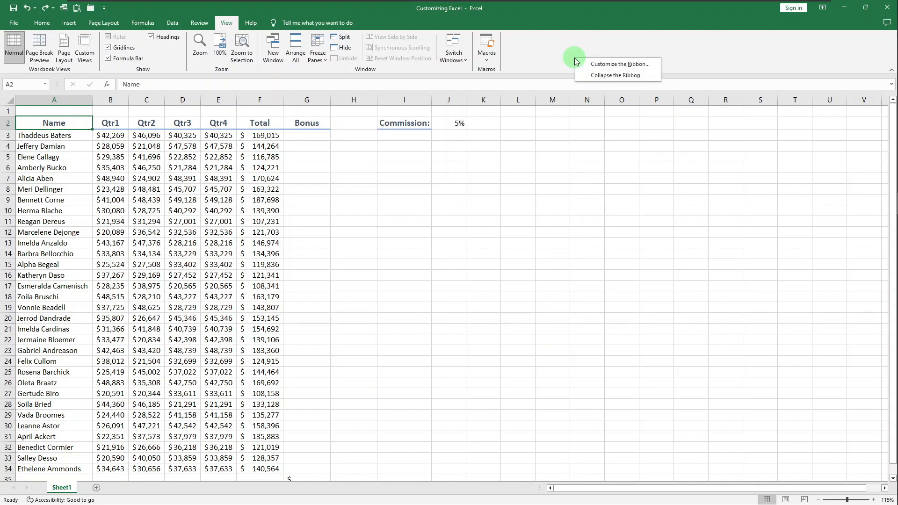
click(600, 64)
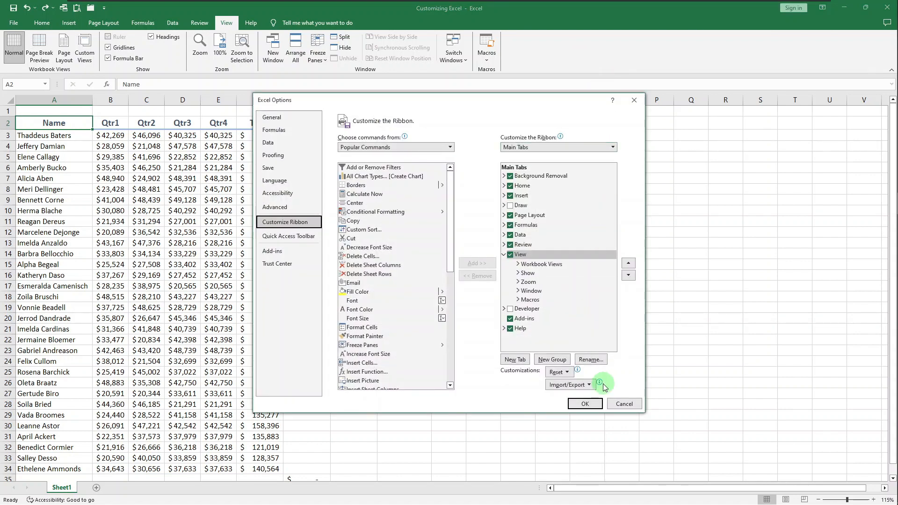
mouse_move(593, 385)
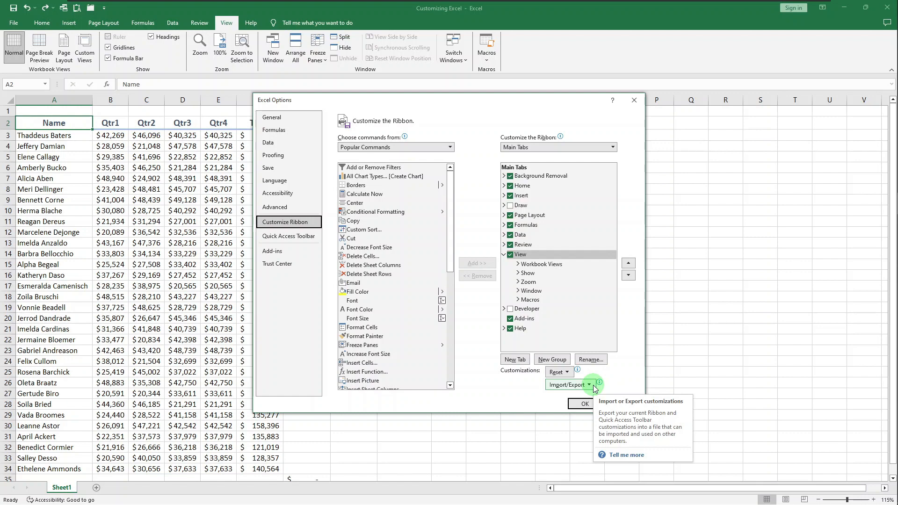
click(593, 386)
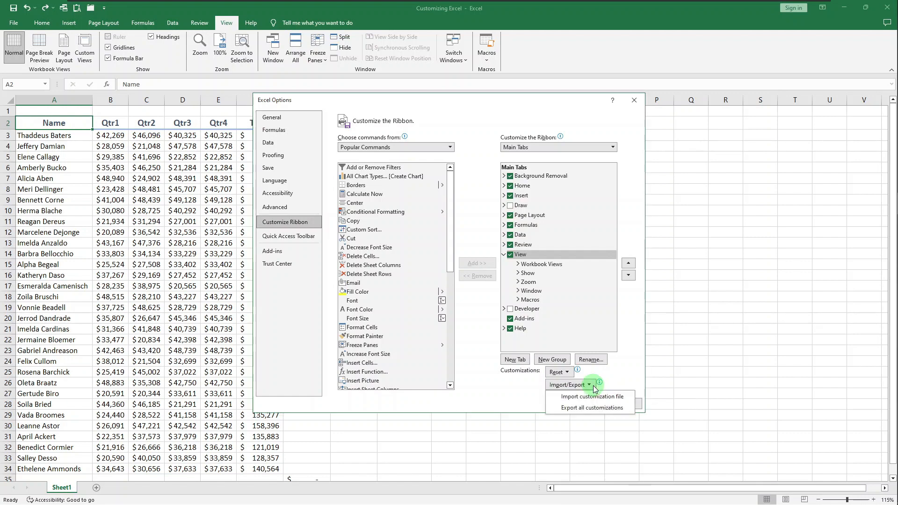
click(599, 407)
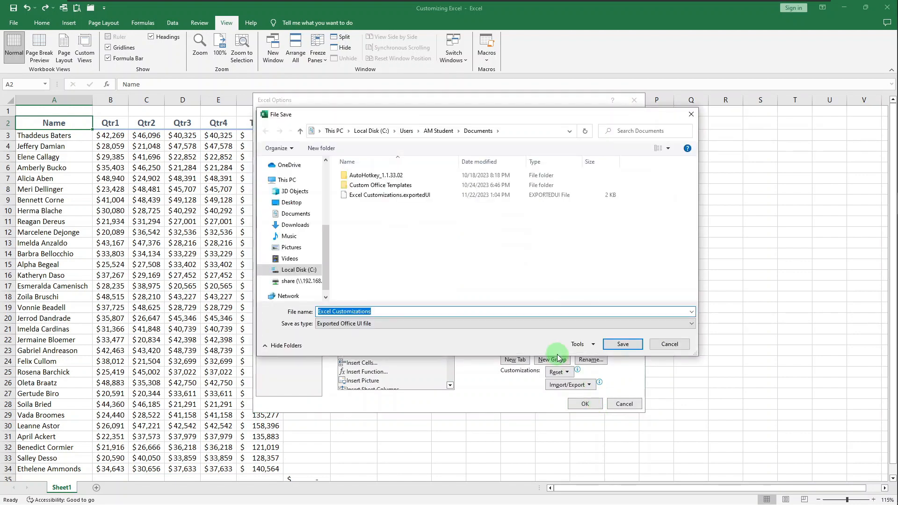
key(End)
text(02)
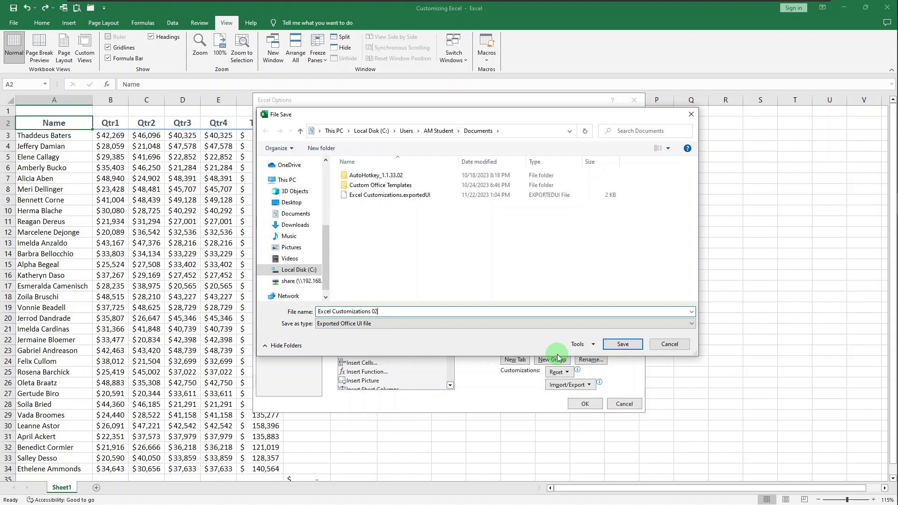
key(Return)
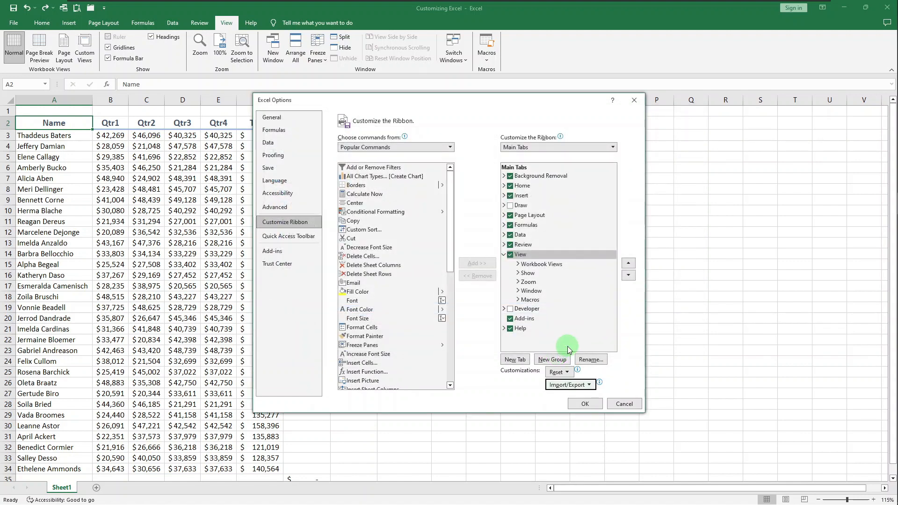
click(564, 386)
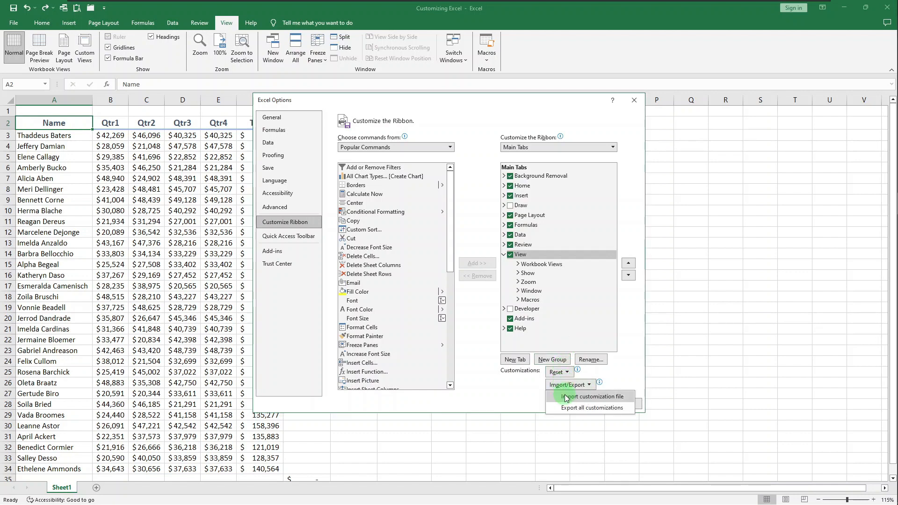
click(565, 397)
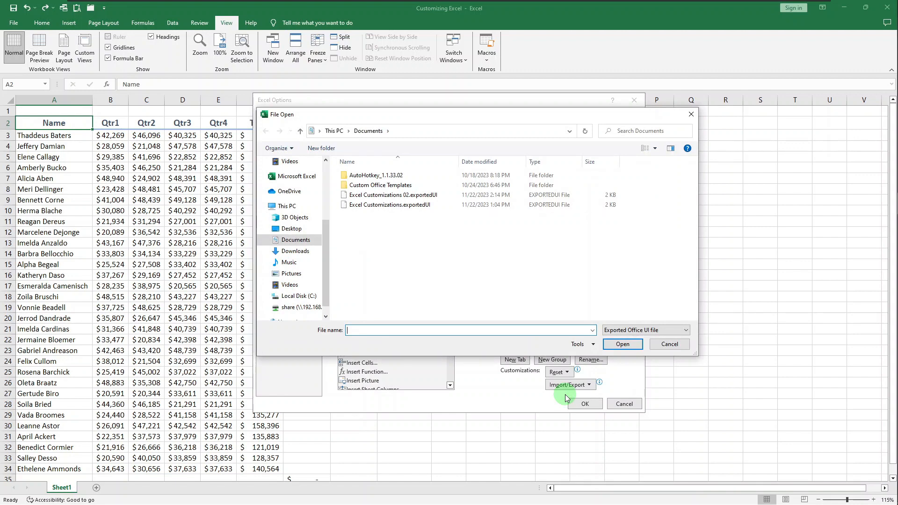
key(Escape)
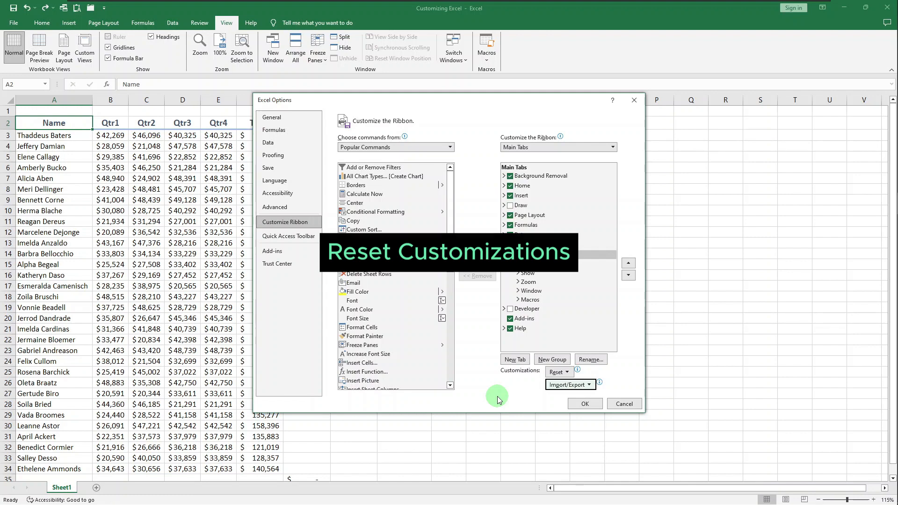
- Select Home in the Main Tabs list and bring up the Reset options menu
click(556, 185)
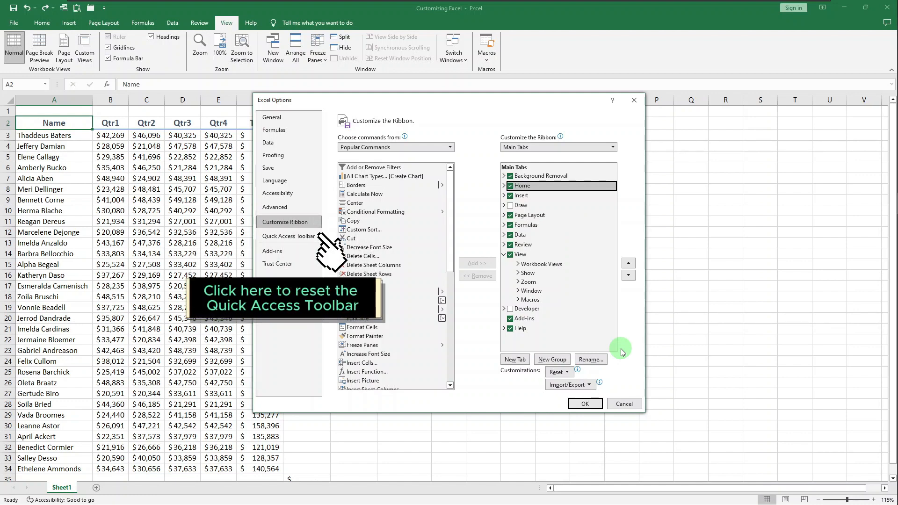
click(566, 373)
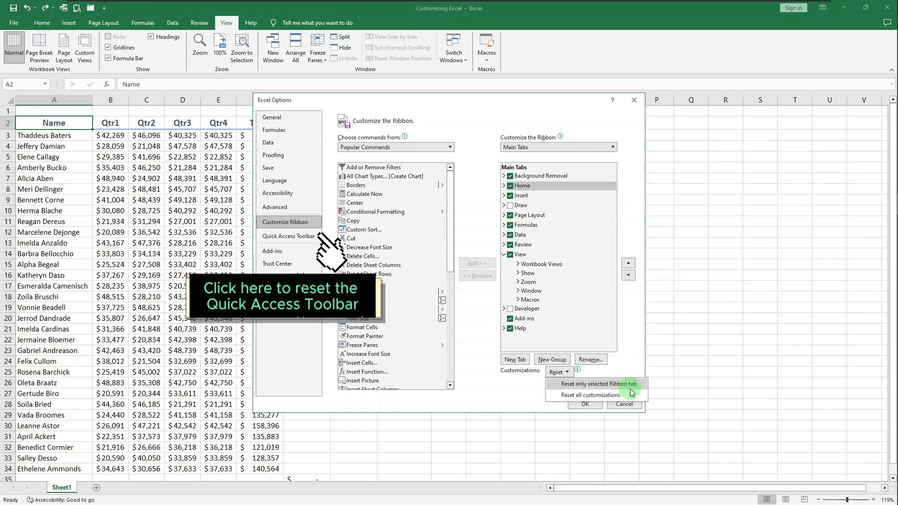